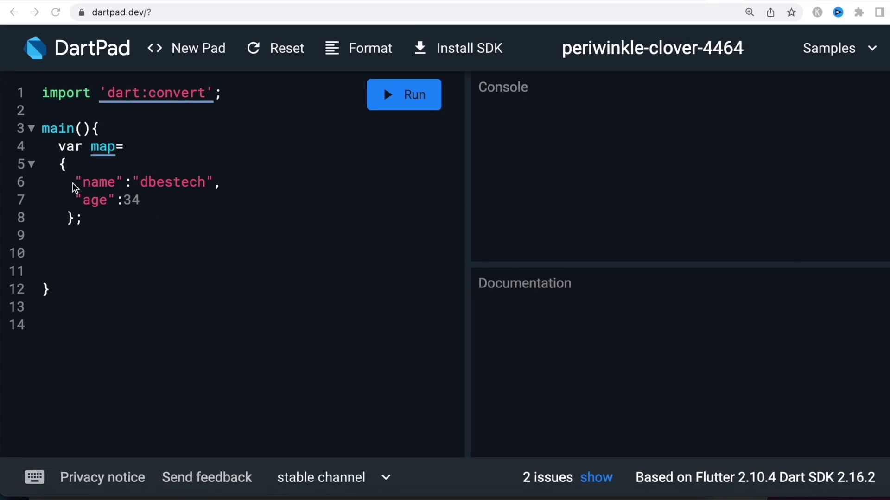
Add String mapString = jsonEncode(map); on line 10 and highlight the jsonEncode(map) call.
{"action": "left_click", "coordinate": [83, 258]}
{"action": "type", "text": "String mapString = jsonEncode(map);"}
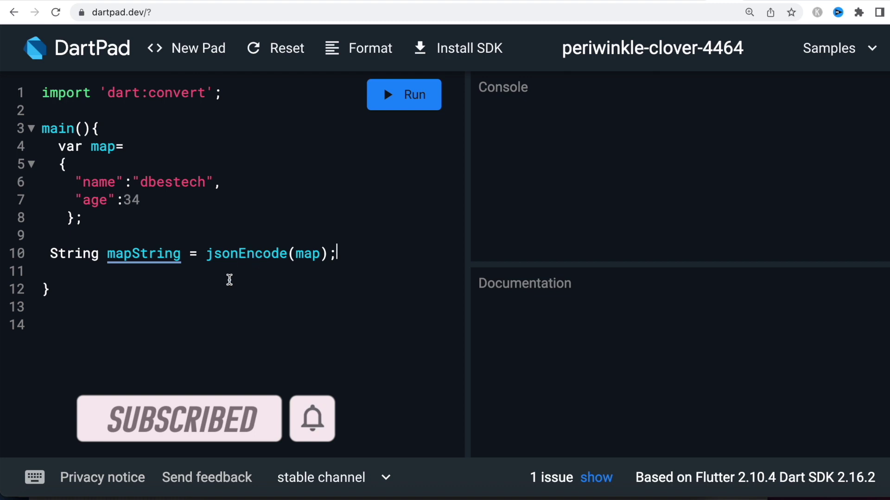
{"action": "left_click", "coordinate": [103, 148]}
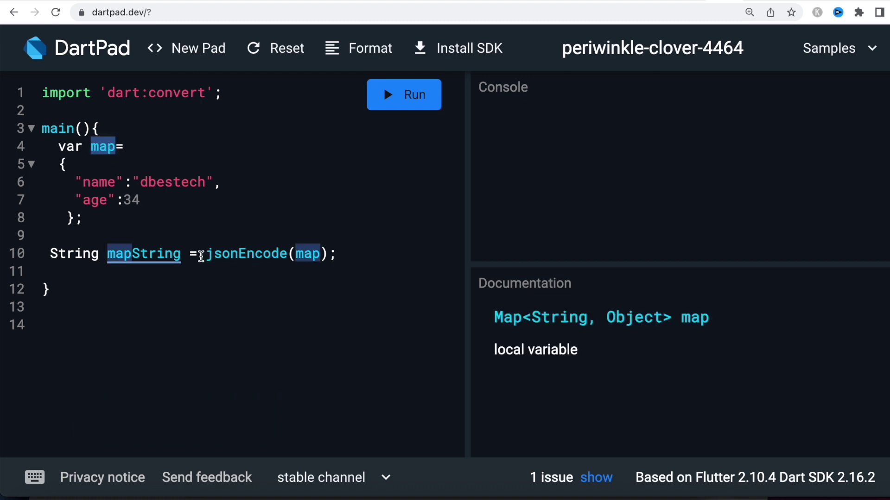
{"action": "left_click_drag", "start_coordinate": [205, 254], "coordinate": [341, 260]}
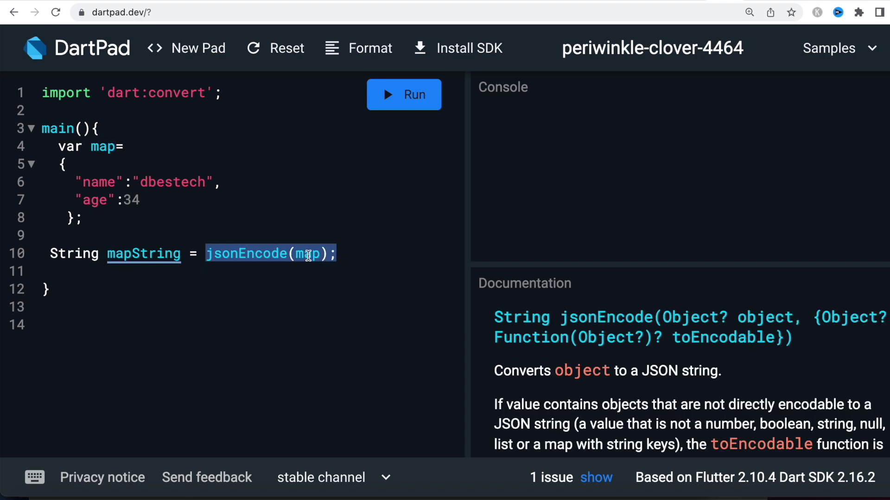
{"action": "left_click", "coordinate": [130, 271]}
{"action": "key", "text": "Return"}
{"action": "type", "text": "print(mapString);"}
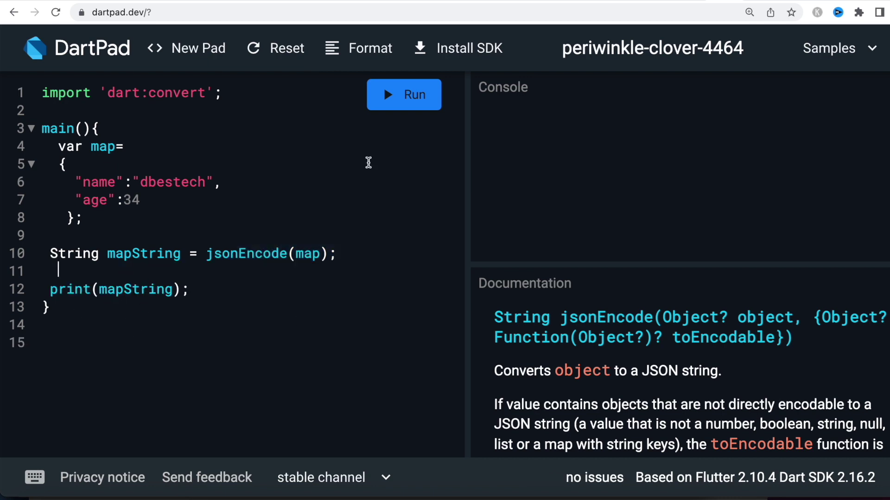
Run print(mapString) and highlight the JSON output and its braces in the console.
{"action": "left_click", "coordinate": [413, 103]}
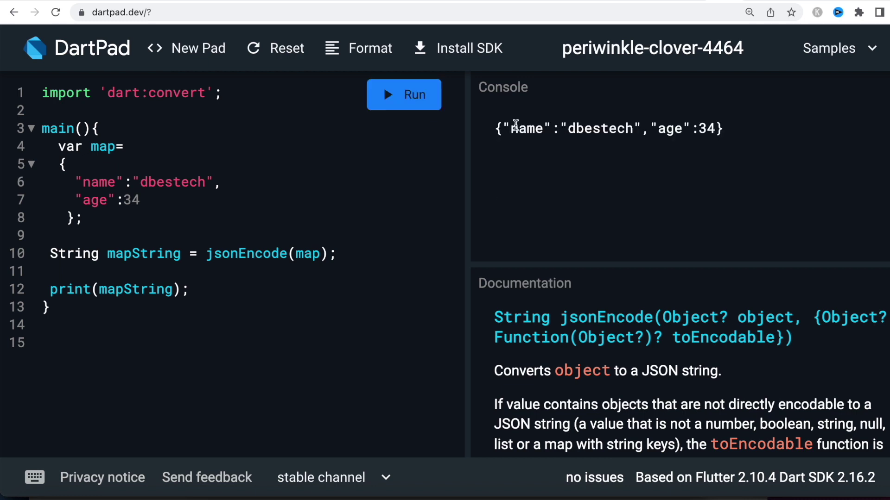
{"action": "left_click_drag", "start_coordinate": [493, 127], "coordinate": [731, 147]}
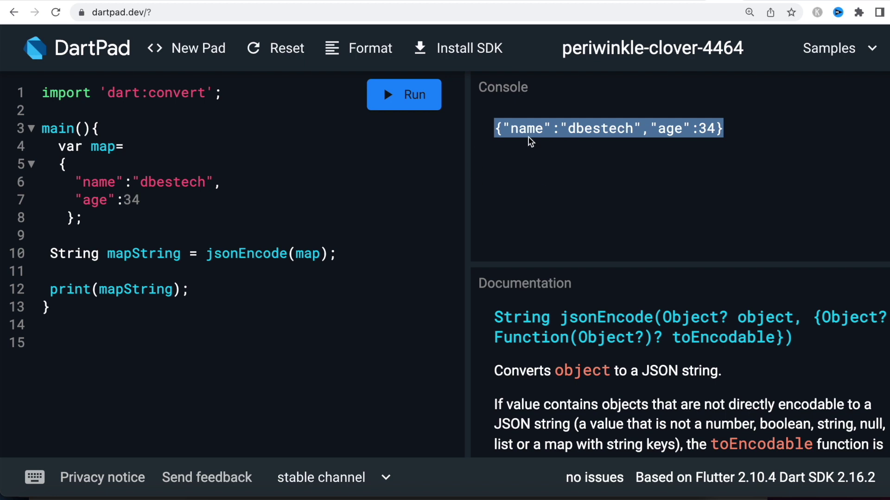
{"action": "left_click", "coordinate": [174, 289]}
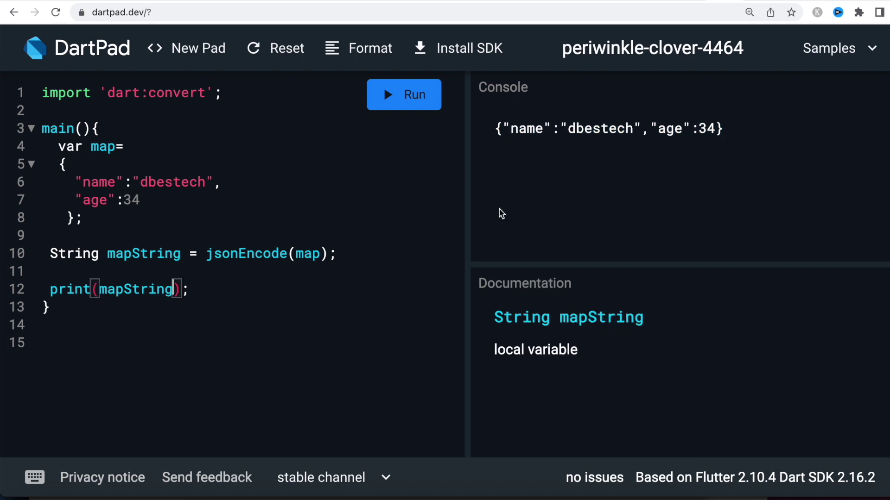
{"action": "left_click", "coordinate": [501, 125]}
{"action": "left_click_drag", "start_coordinate": [715, 130], "coordinate": [742, 131]}
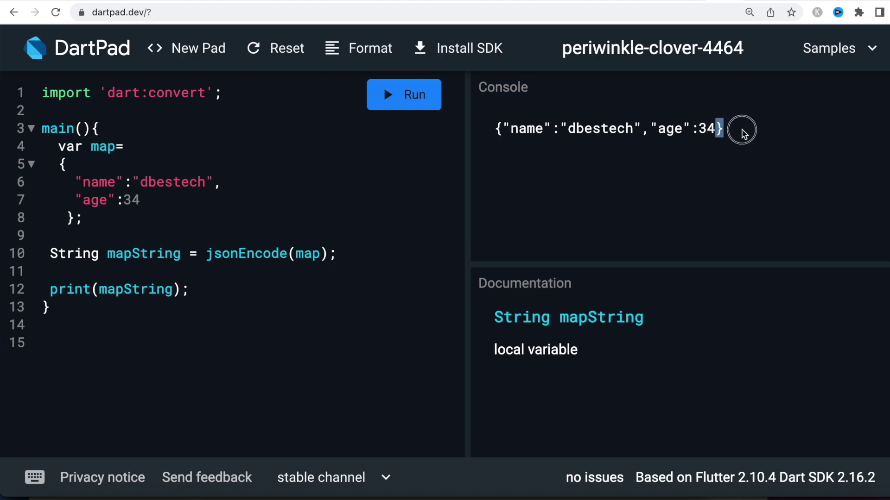
{"action": "left_click", "coordinate": [173, 289]}
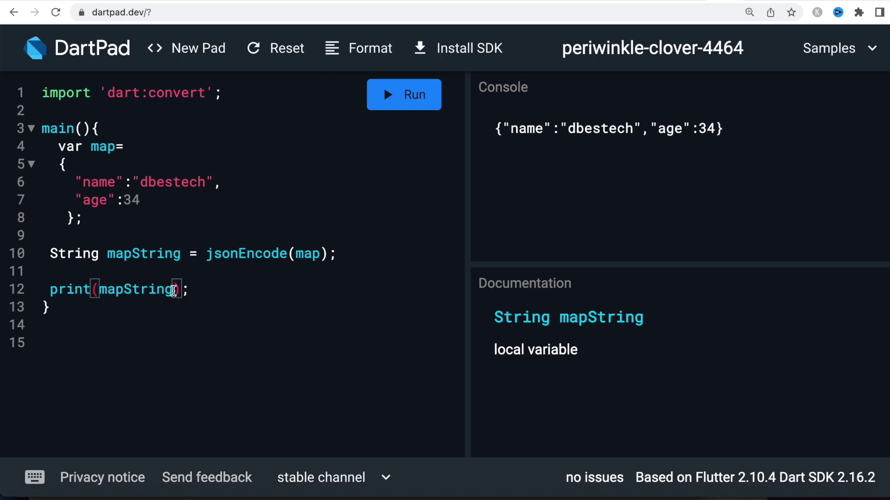
{"action": "type", "text": "[0"}
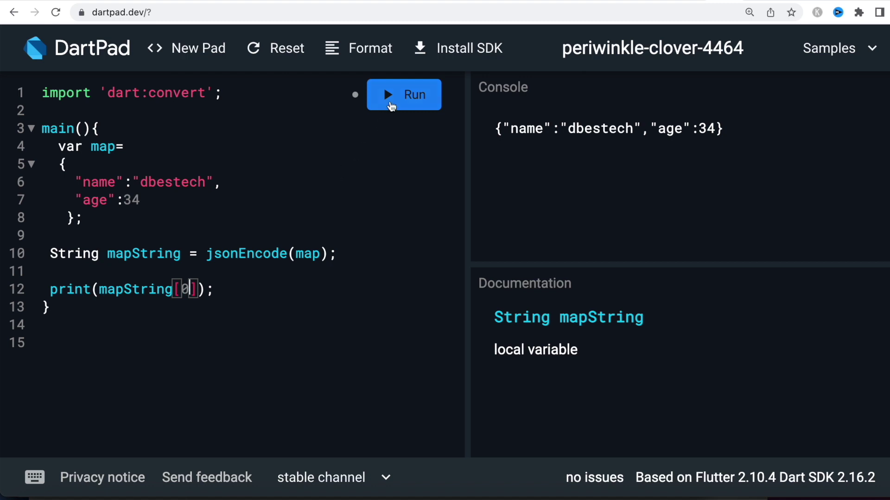
Run with mapString[0], then change the index to 2 and run again.
{"action": "left_click", "coordinate": [391, 105]}
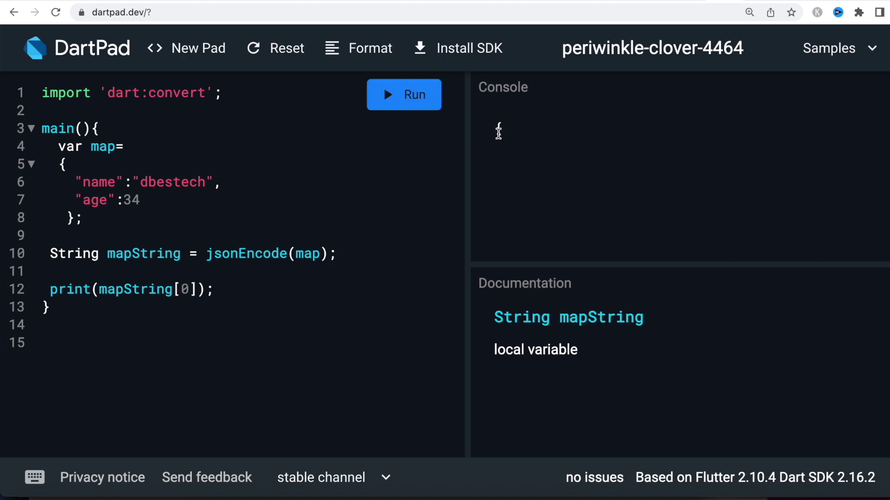
{"action": "key", "text": "BackSpace"}
{"action": "type", "text": "2"}
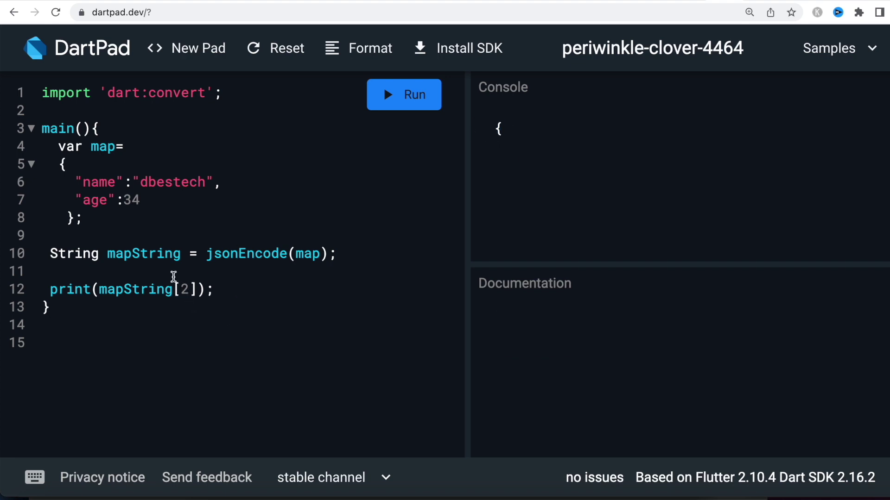
{"action": "left_click", "coordinate": [396, 95]}
Inspect the jsonEncode documentation and the map literal body.
{"action": "left_click", "coordinate": [249, 255]}
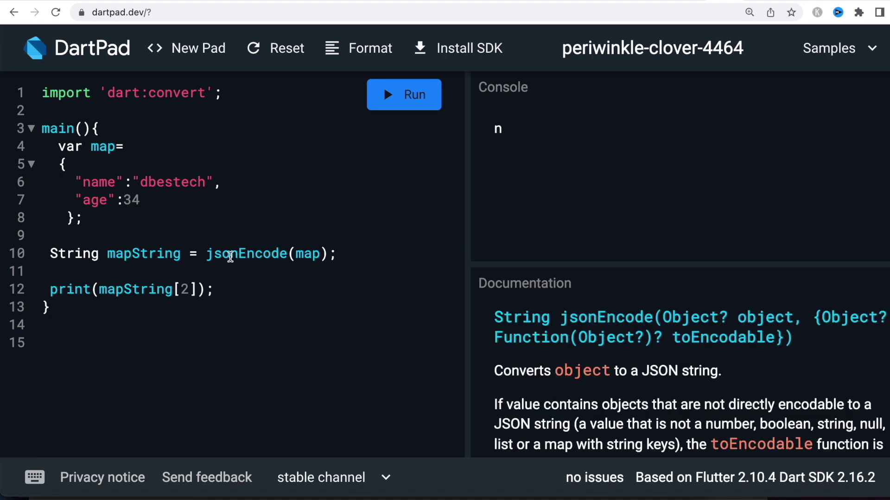
{"action": "left_click_drag", "start_coordinate": [89, 221], "coordinate": [44, 157]}
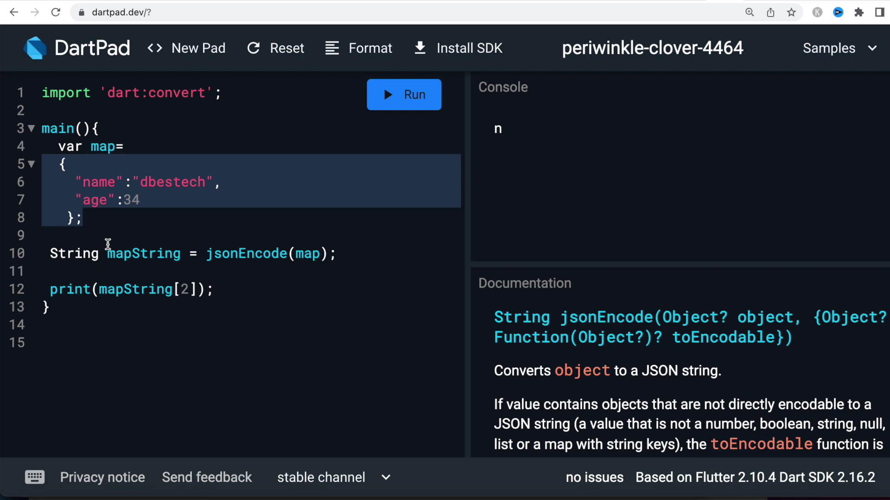
{"action": "left_click", "coordinate": [98, 221]}
Add var mapObject = jsonDecode(mapString); below the encoding line.
{"action": "left_click_drag", "start_coordinate": [98, 221], "coordinate": [42, 152]}
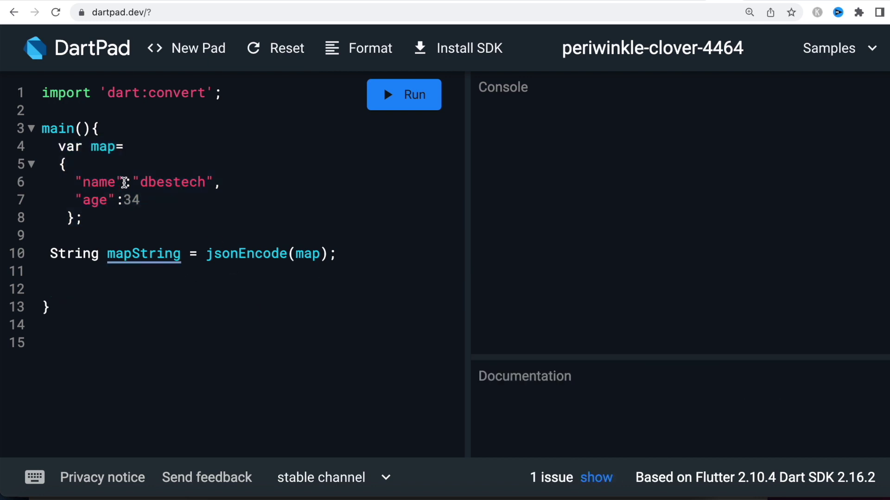
{"action": "left_click", "coordinate": [108, 288]}
{"action": "key", "text": "Return"}
{"action": "key", "text": "Return"}
{"action": "key", "text": "Up"}
{"action": "key", "text": "Up"}
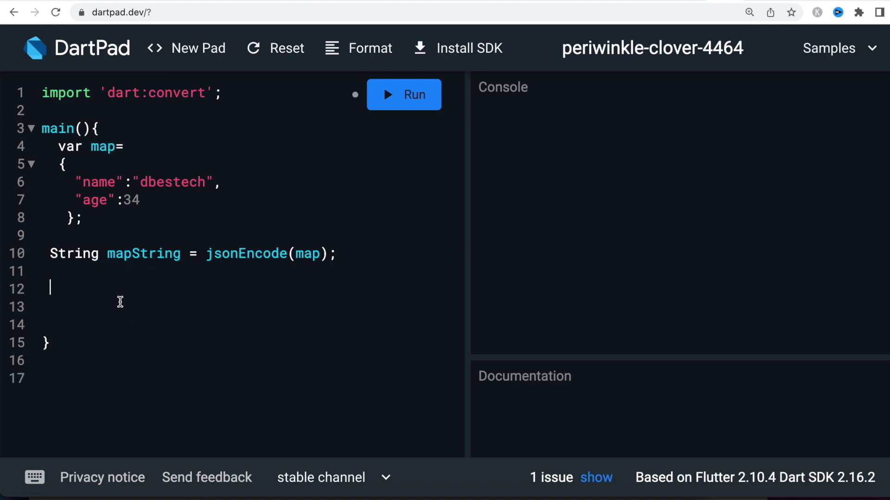
{"action": "type", "text": "var mapObject = jsonDecode(mapString);"}
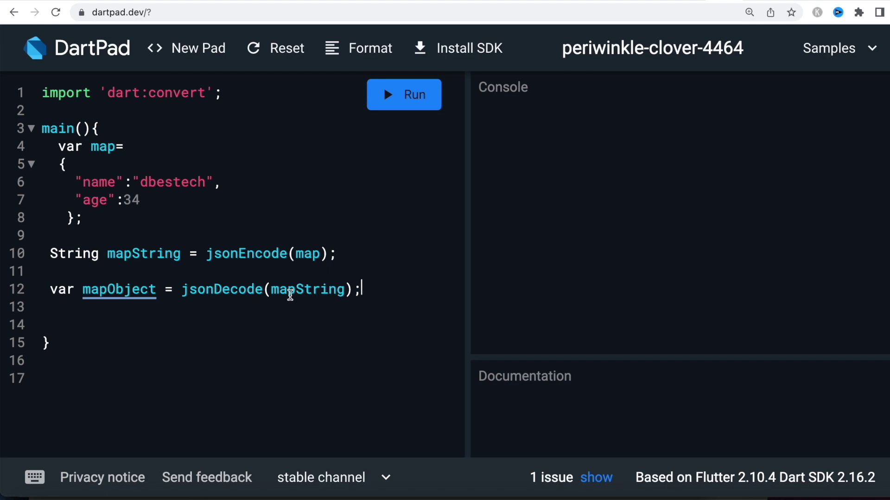
Print mapObject on line 14 and run, showing {name: dbestech, age: 34}.
{"action": "left_click", "coordinate": [131, 320]}
{"action": "type", "text": "print(mapOb"}
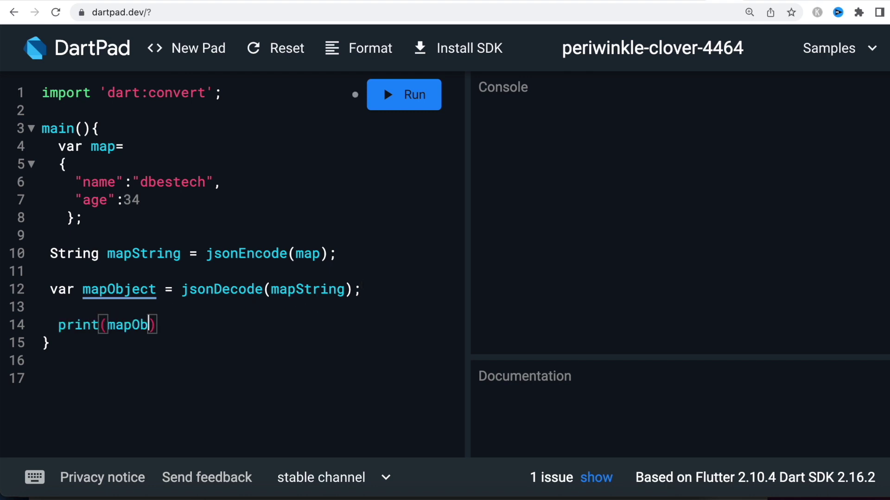
{"action": "type", "text": "ject);"}
{"action": "key", "text": "ctrl+Return"}
{"action": "left_click_drag", "start_coordinate": [493, 125], "coordinate": [743, 144]}
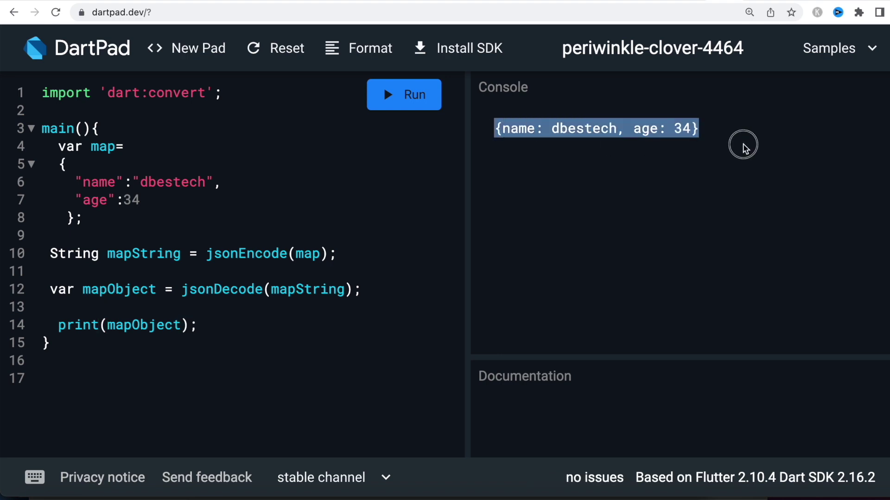
Highlight the value dbestech in the console output.
{"action": "left_click", "coordinate": [554, 132]}
{"action": "left_click_drag", "start_coordinate": [551, 129], "coordinate": [622, 129]}
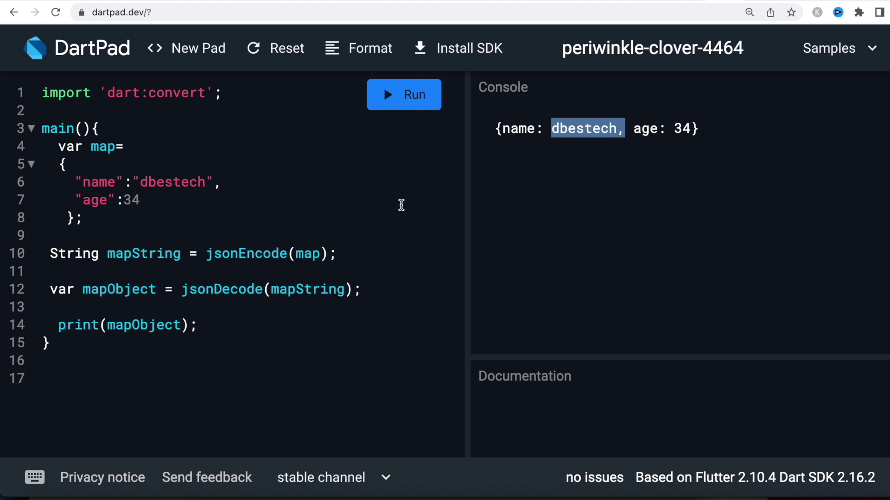
{"action": "left_click", "coordinate": [188, 325]}
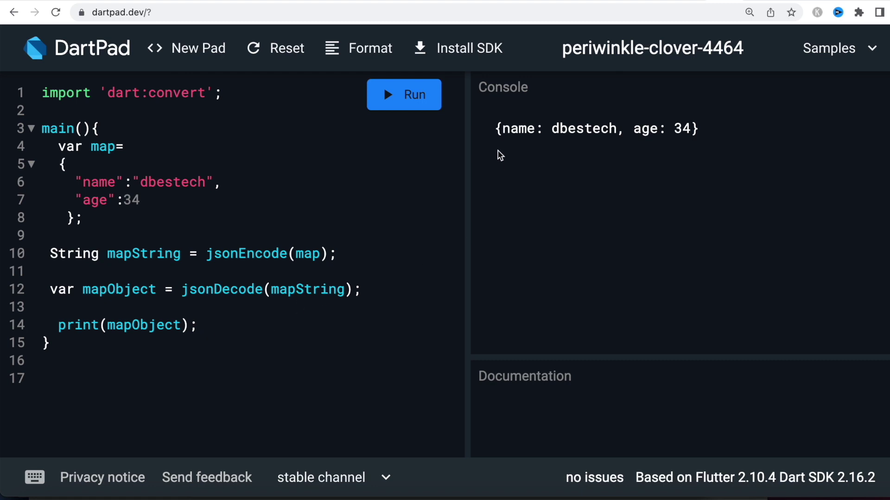
Print mapObject[0] to get null, then delete the 0 index.
{"action": "left_click", "coordinate": [180, 325]}
{"action": "type", "text": "[0"}
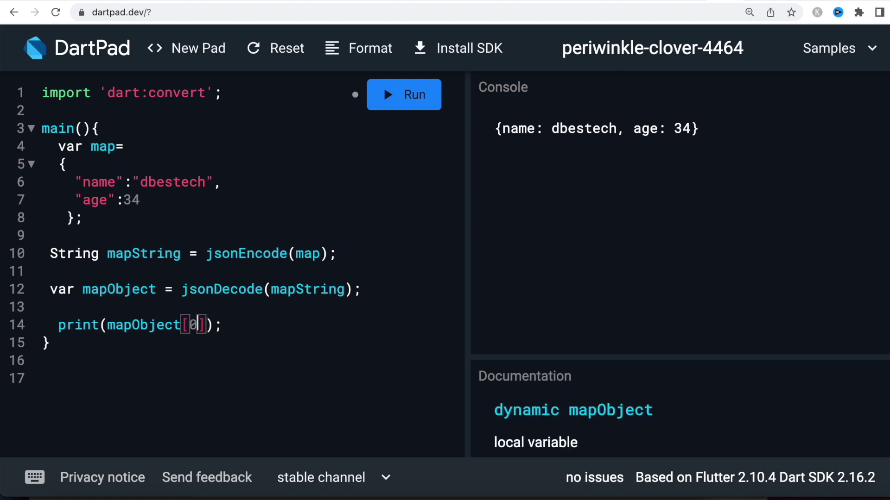
{"action": "left_click", "coordinate": [406, 108]}
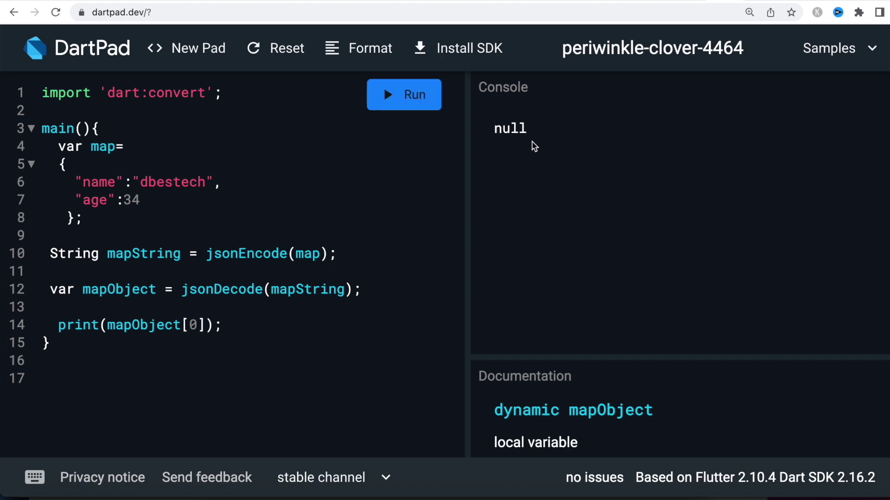
{"action": "left_click", "coordinate": [200, 324]}
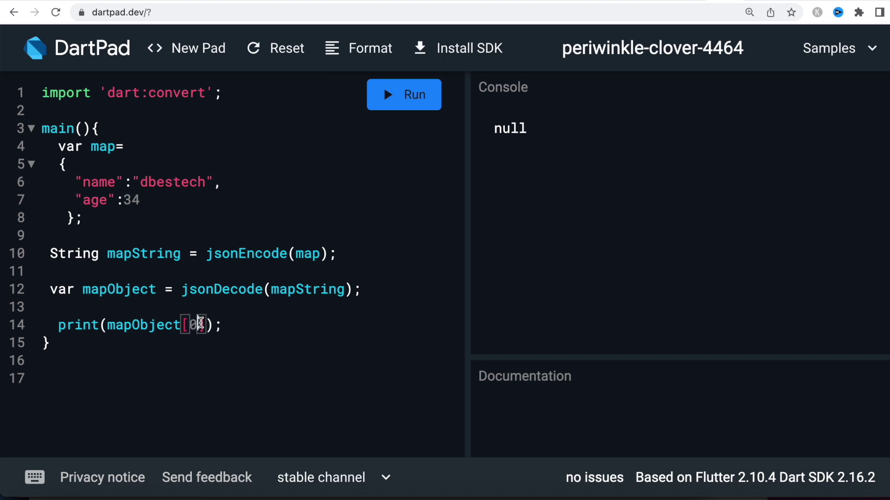
{"action": "key", "text": "BackSpace"}
{"action": "left_click_drag", "start_coordinate": [178, 290], "coordinate": [359, 290]}
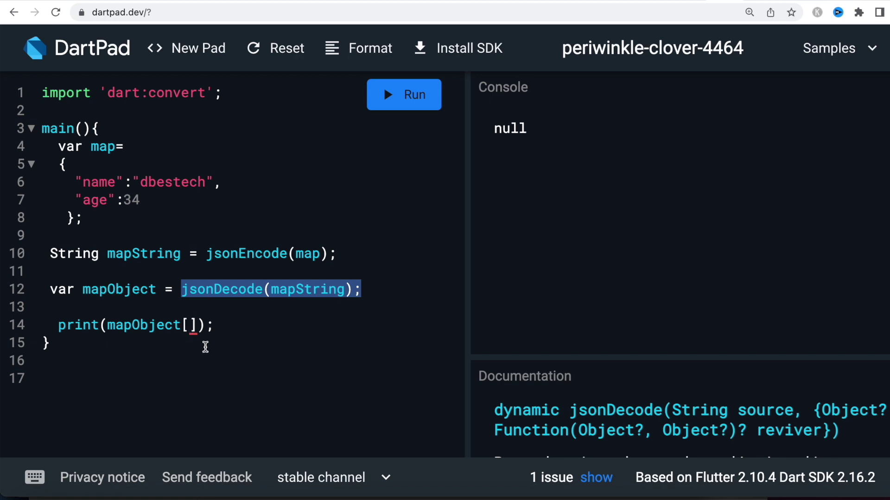
Print mapObject["name"] and see dbestech in the console.
{"action": "double_click", "coordinate": [88, 185]}
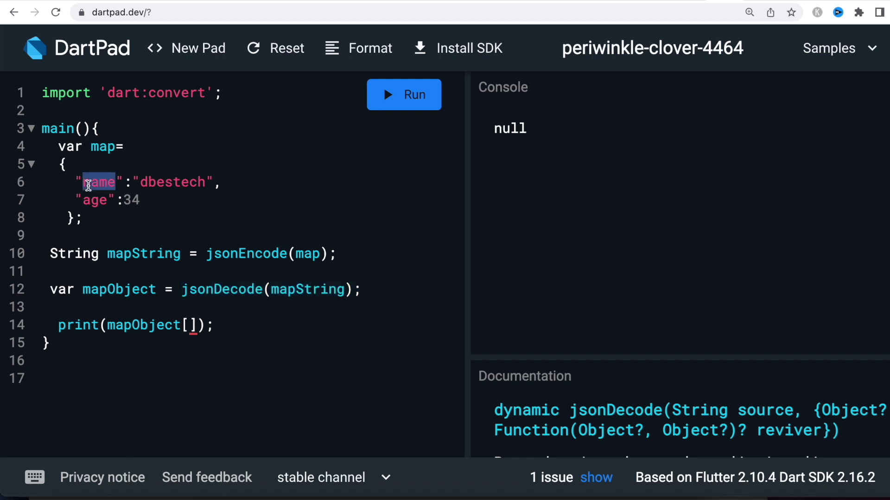
{"action": "left_click", "coordinate": [189, 323]}
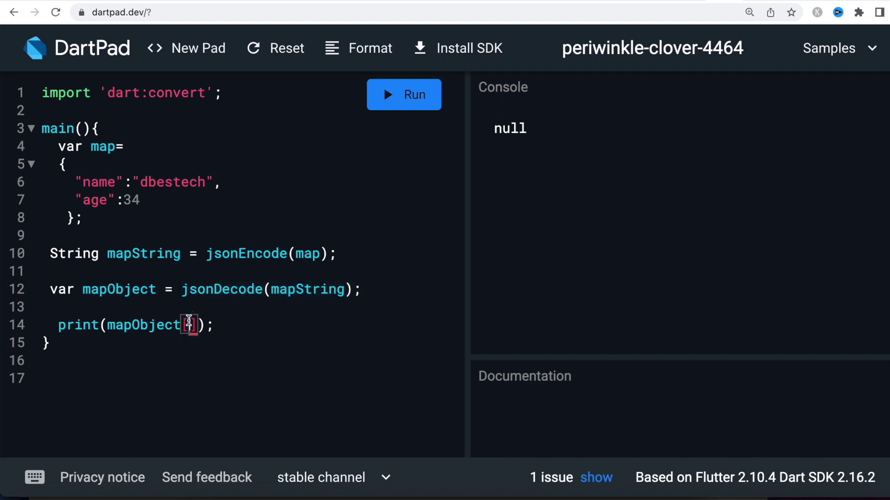
{"action": "type", "text": "\"name"}
{"action": "left_click", "coordinate": [397, 102]}
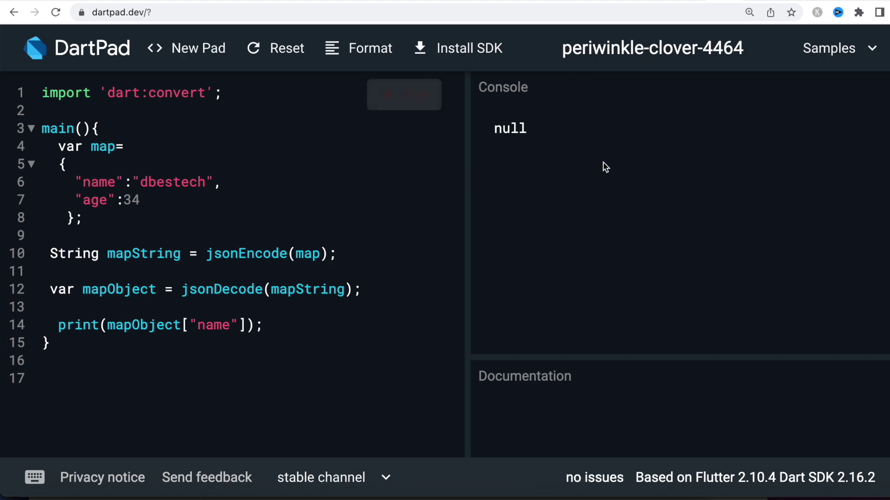
{"action": "left_click_drag", "start_coordinate": [494, 130], "coordinate": [581, 141]}
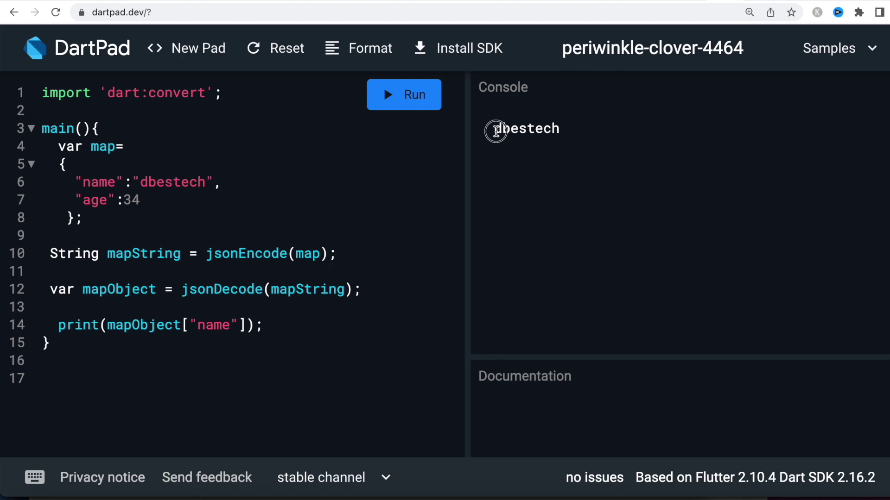
Change the key to "age" and run to print 34.
{"action": "double_click", "coordinate": [211, 326]}
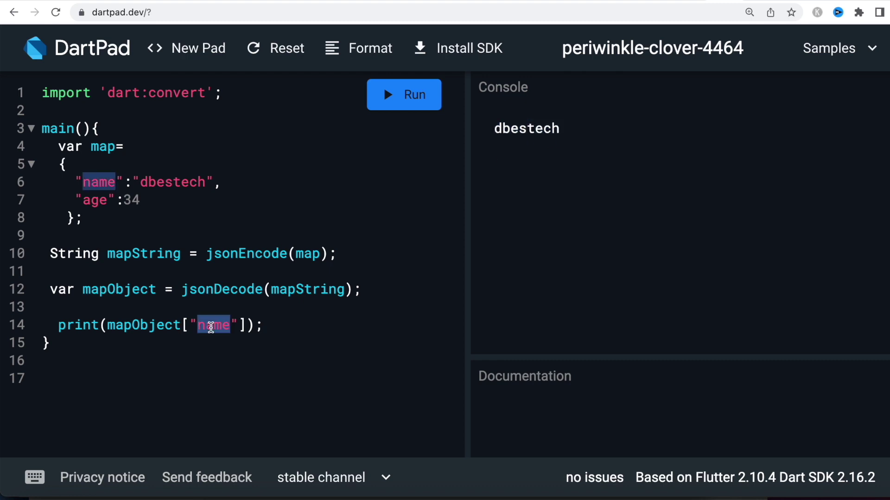
{"action": "type", "text": "age"}
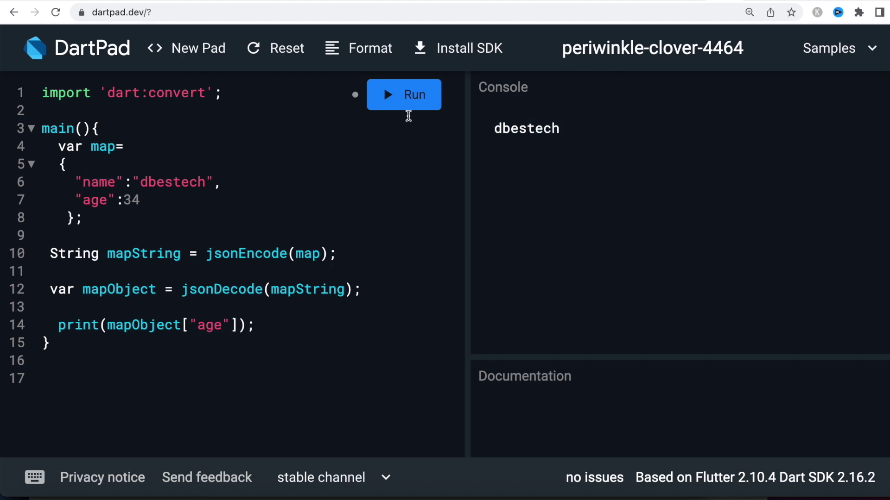
{"action": "left_click", "coordinate": [406, 105]}
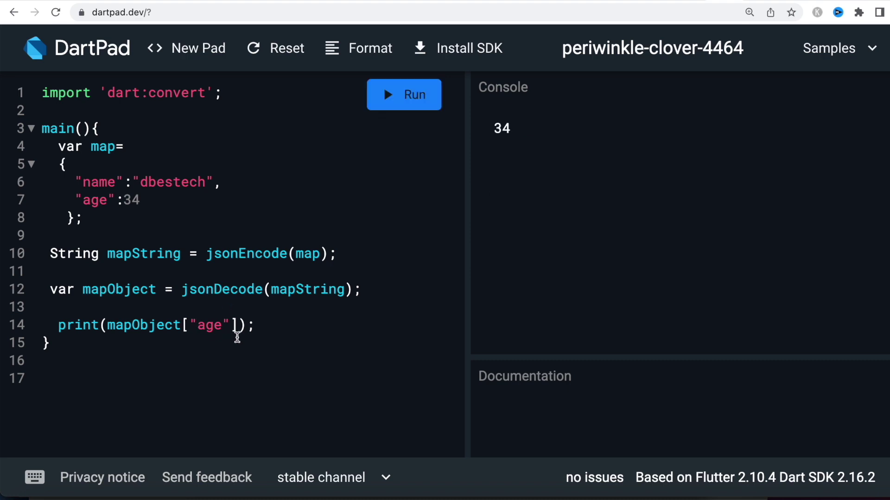
{"action": "left_click", "coordinate": [314, 290]}
{"action": "left_click_drag", "start_coordinate": [363, 289], "coordinate": [178, 288]}
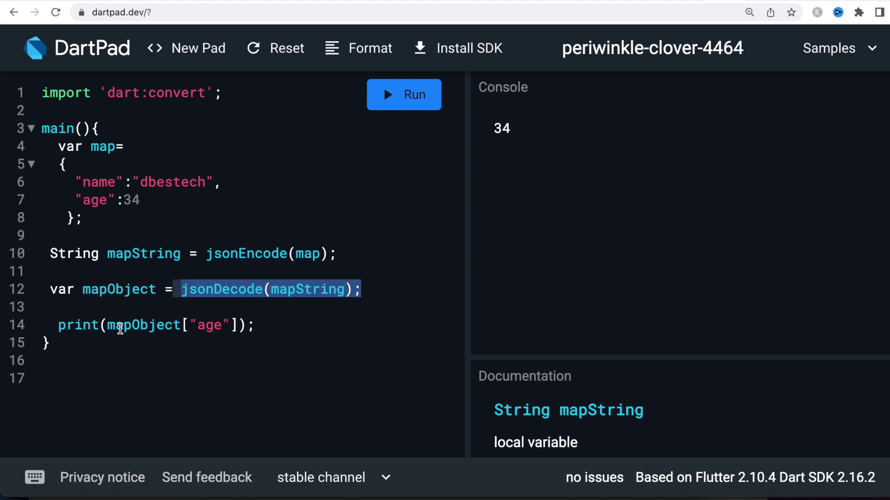
{"action": "double_click", "coordinate": [253, 253]}
{"action": "left_click", "coordinate": [230, 290]}
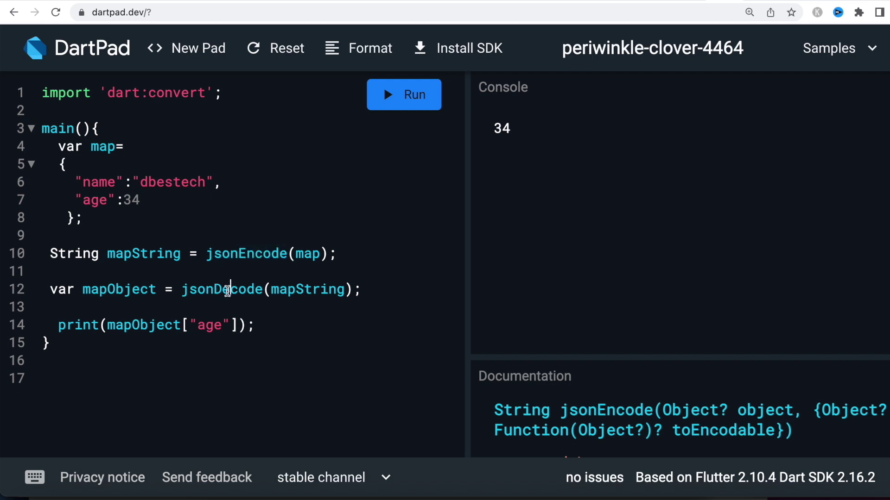
{"action": "double_click", "coordinate": [227, 290]}
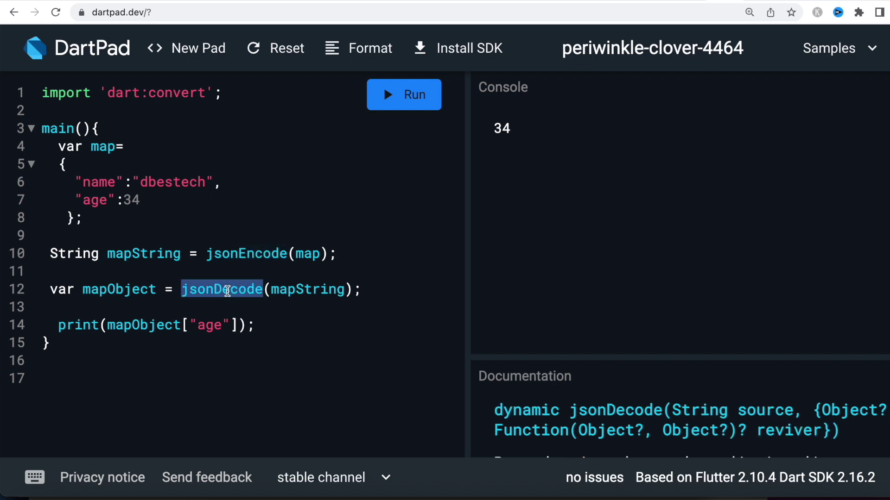
{"action": "double_click", "coordinate": [255, 254]}
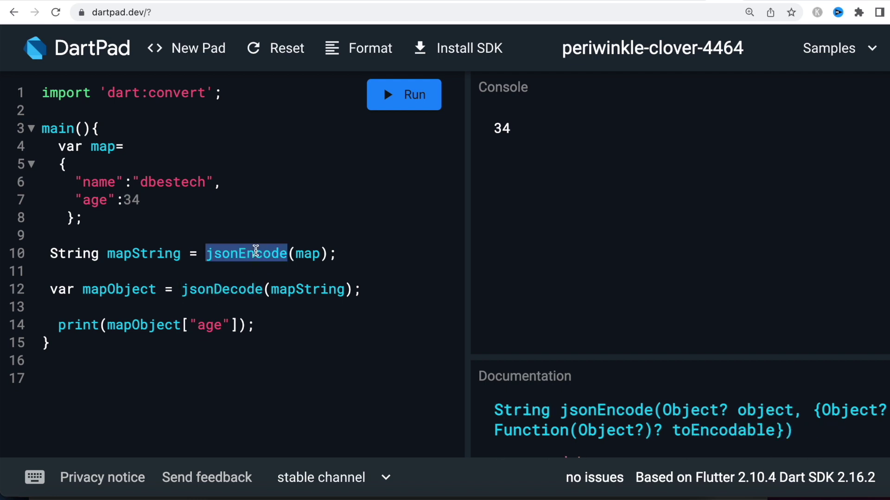
{"action": "left_click", "coordinate": [310, 255]}
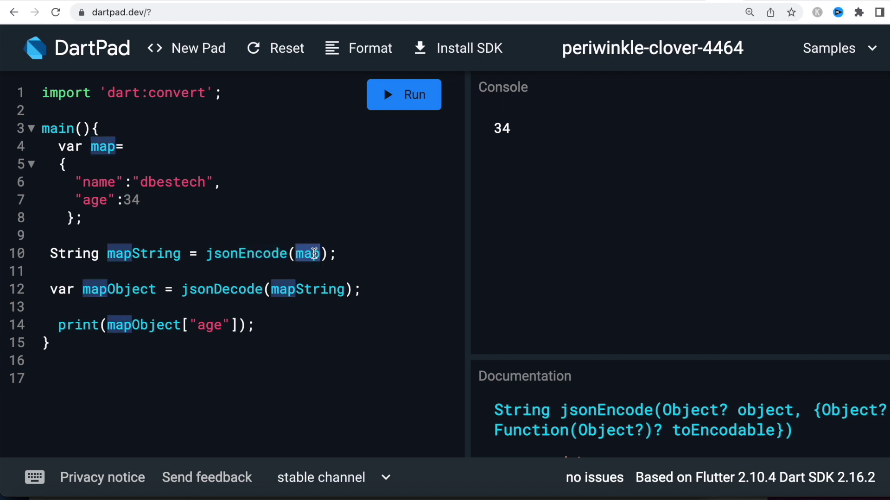
{"action": "left_click", "coordinate": [149, 257]}
{"action": "left_click", "coordinate": [288, 326]}
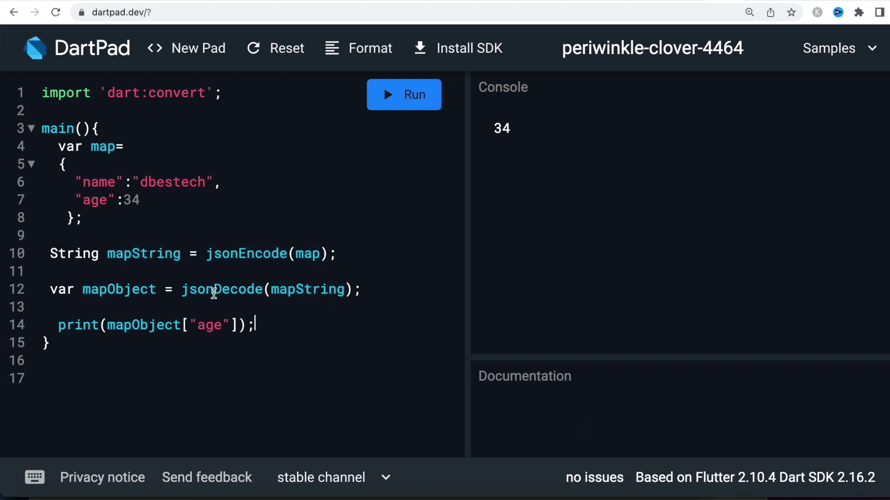